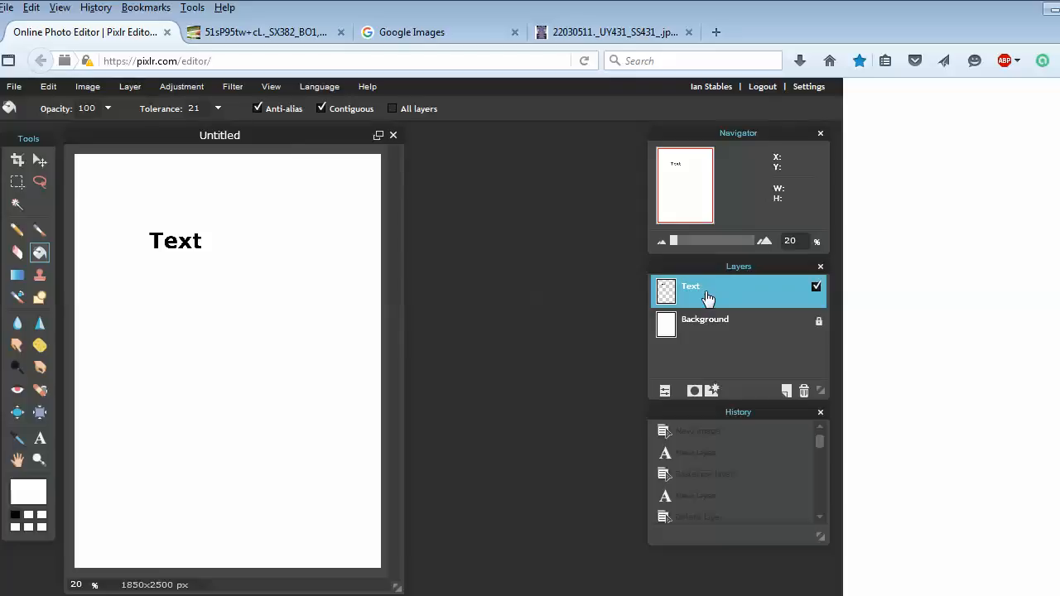
click(141, 89)
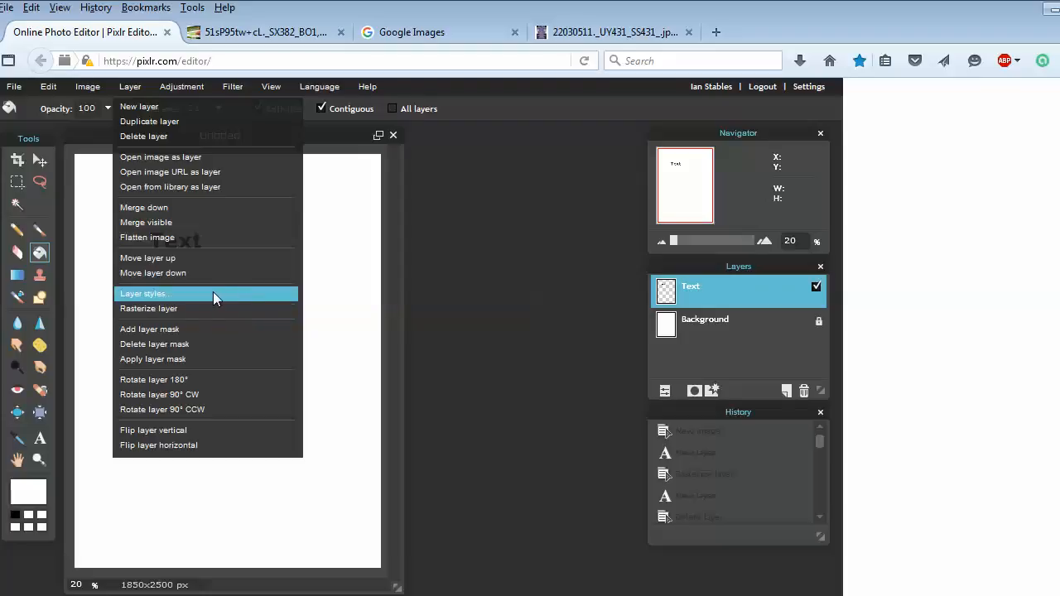
click(342, 137)
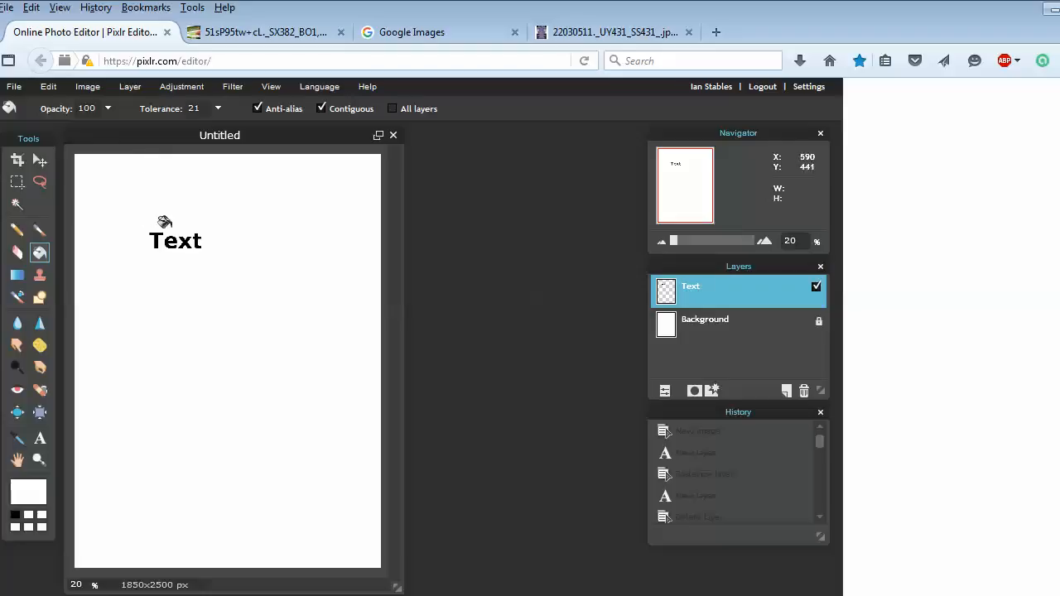
Move the text layer to the upper middle of the canvas with the Move tool
click(43, 167)
drag(170, 253, 234, 306)
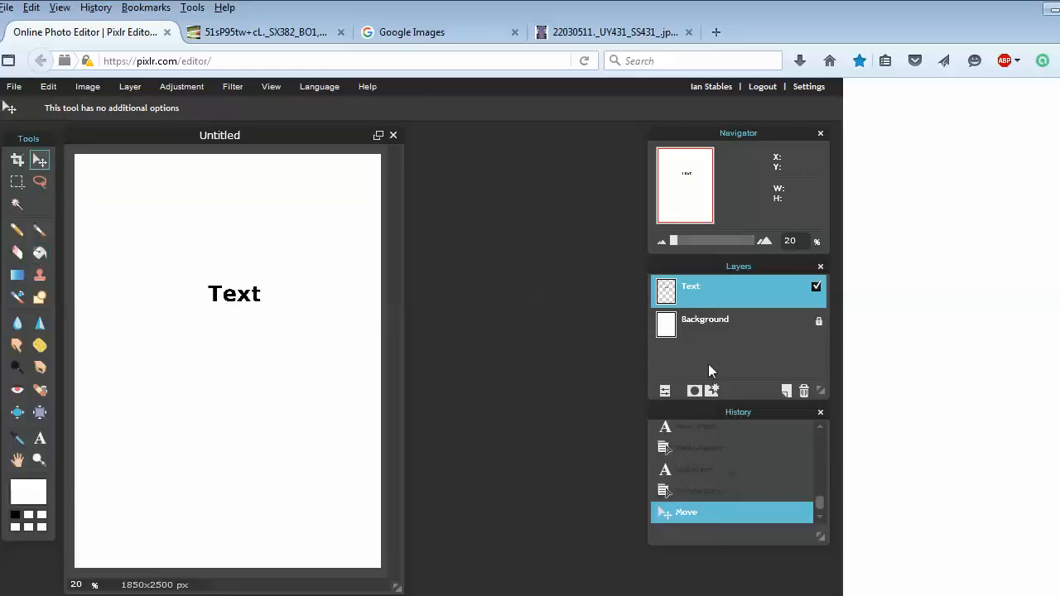
drag(248, 298, 211, 262)
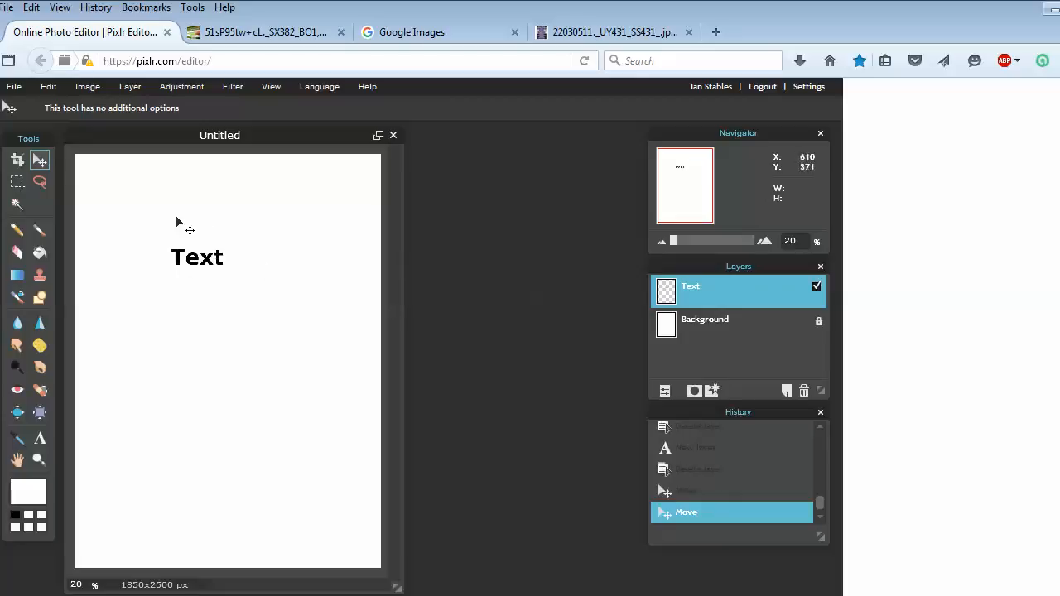
drag(222, 274, 246, 284)
Enlarge the text with Free transform by scaling its corner outward, and apply the change
click(96, 88)
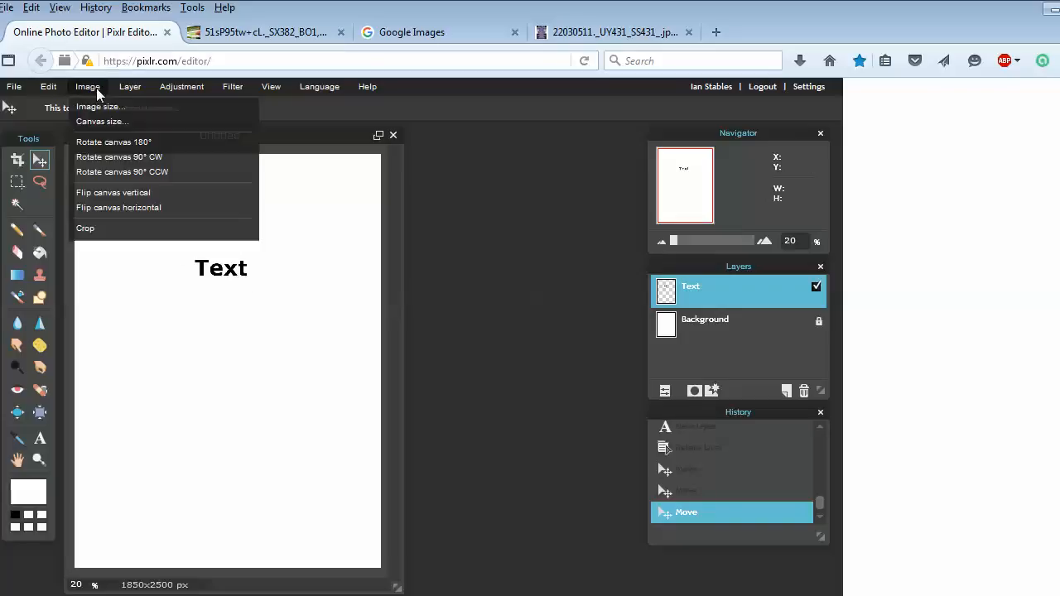
mouse_move(54, 90)
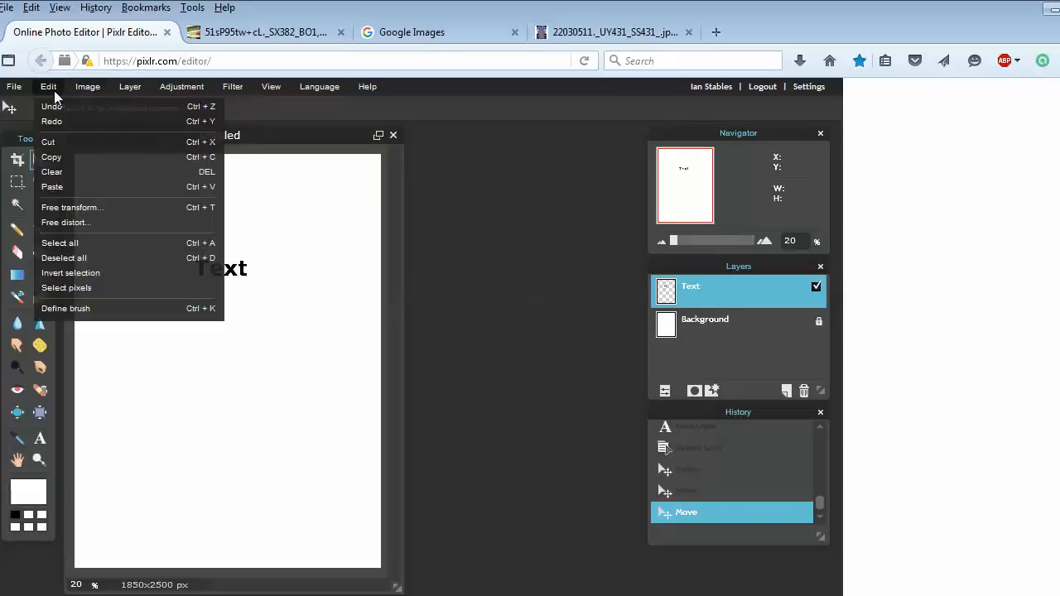
click(112, 207)
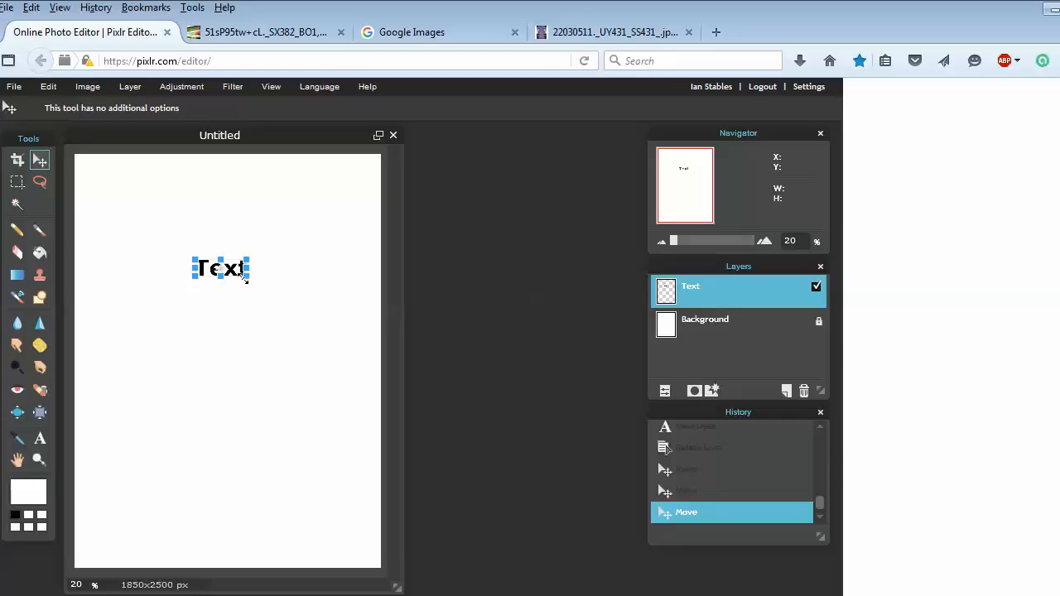
drag(249, 279, 269, 286)
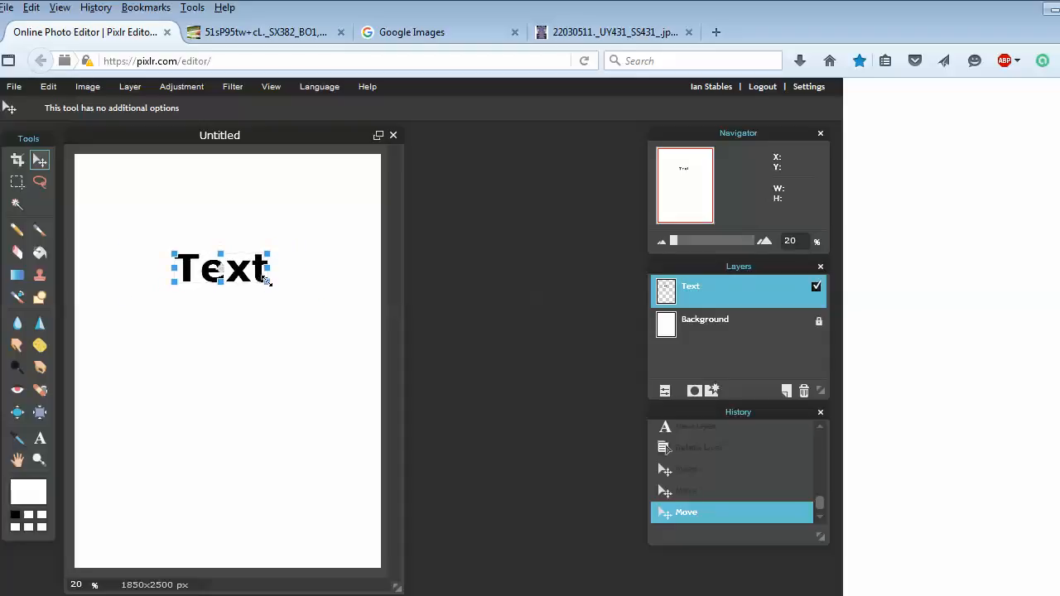
drag(266, 280, 317, 308)
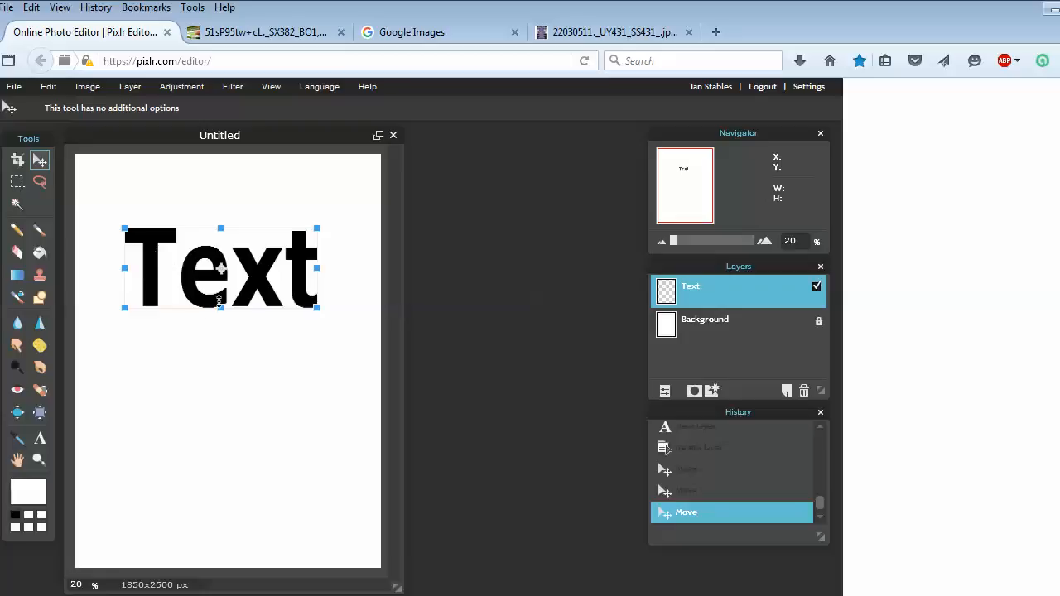
click(231, 368)
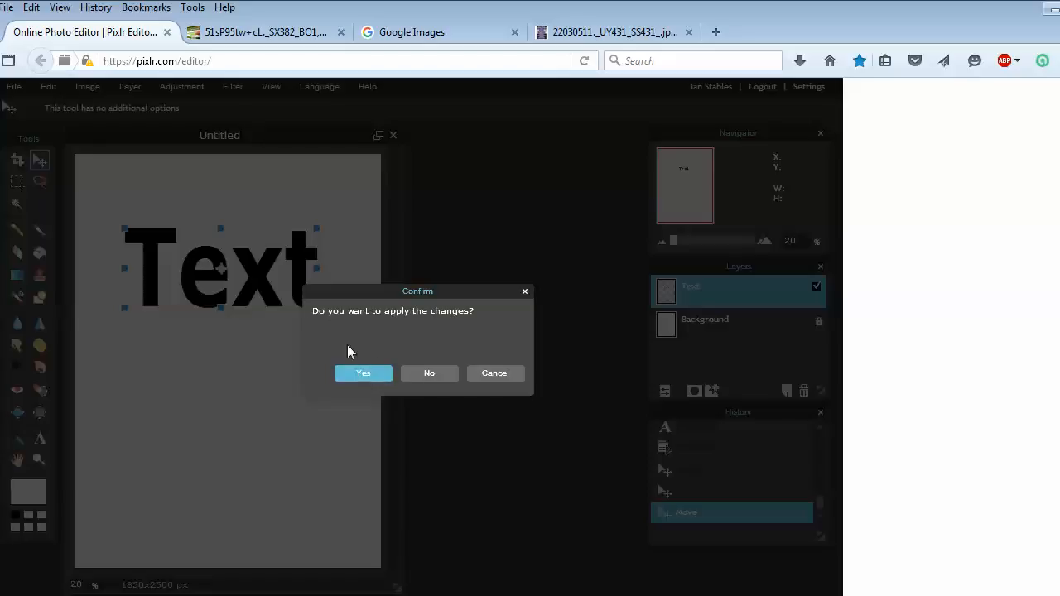
click(476, 374)
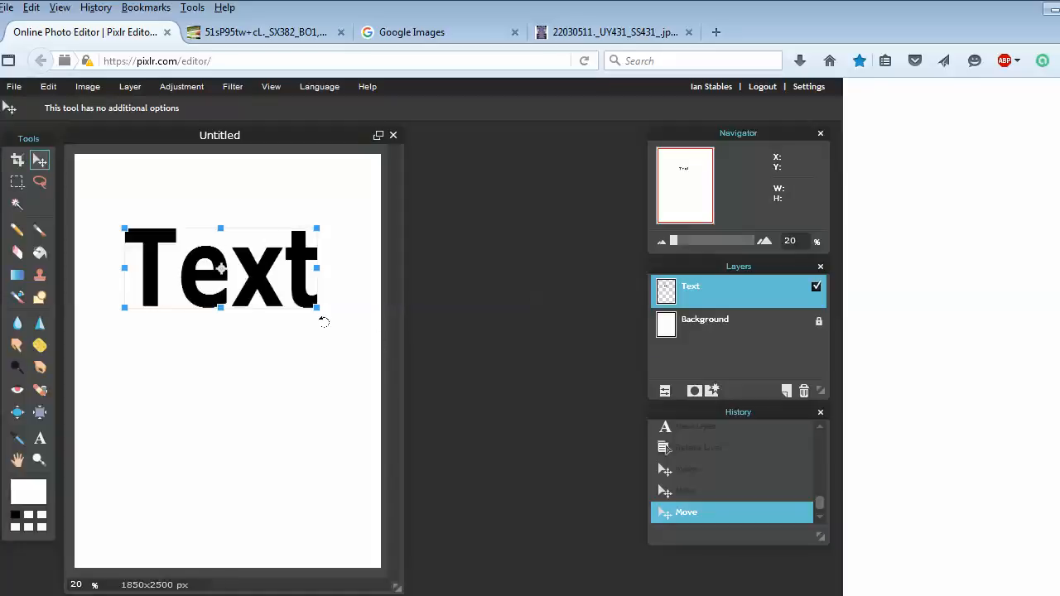
click(268, 359)
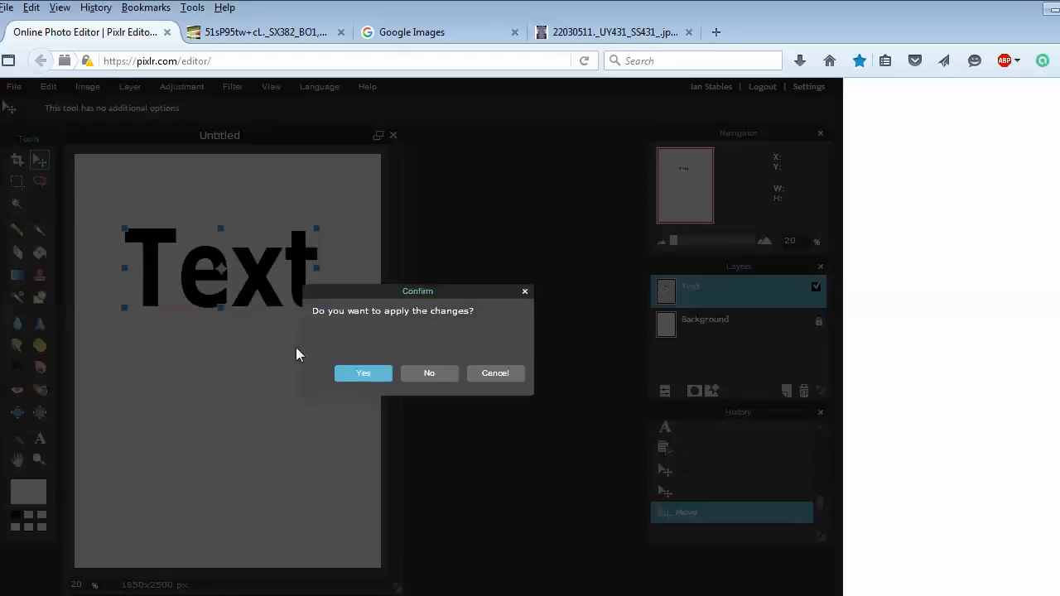
click(348, 372)
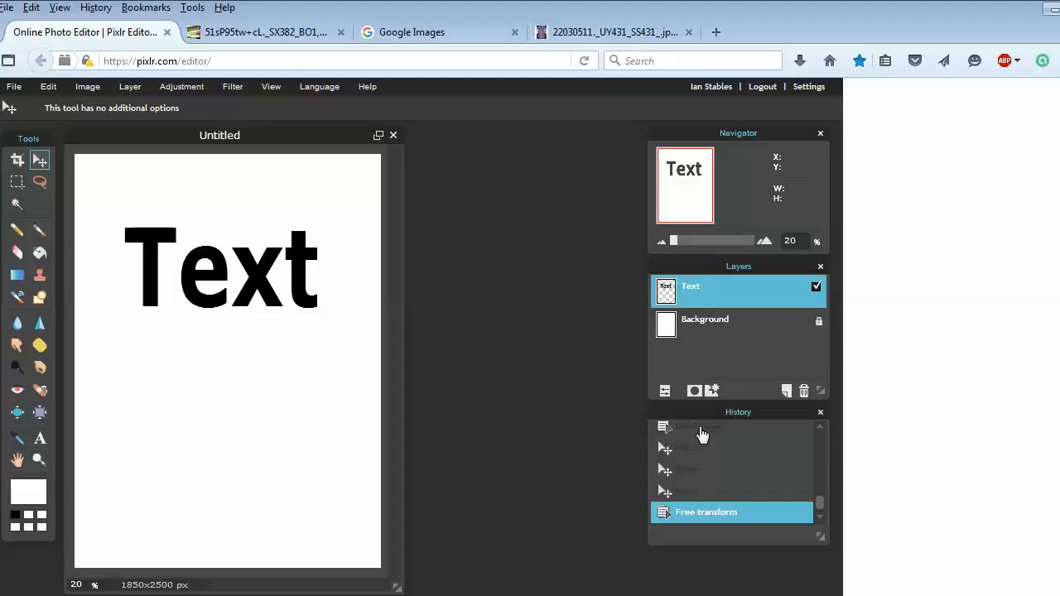
Step back to the earlier move in the history, then return to the free transform state
click(690, 491)
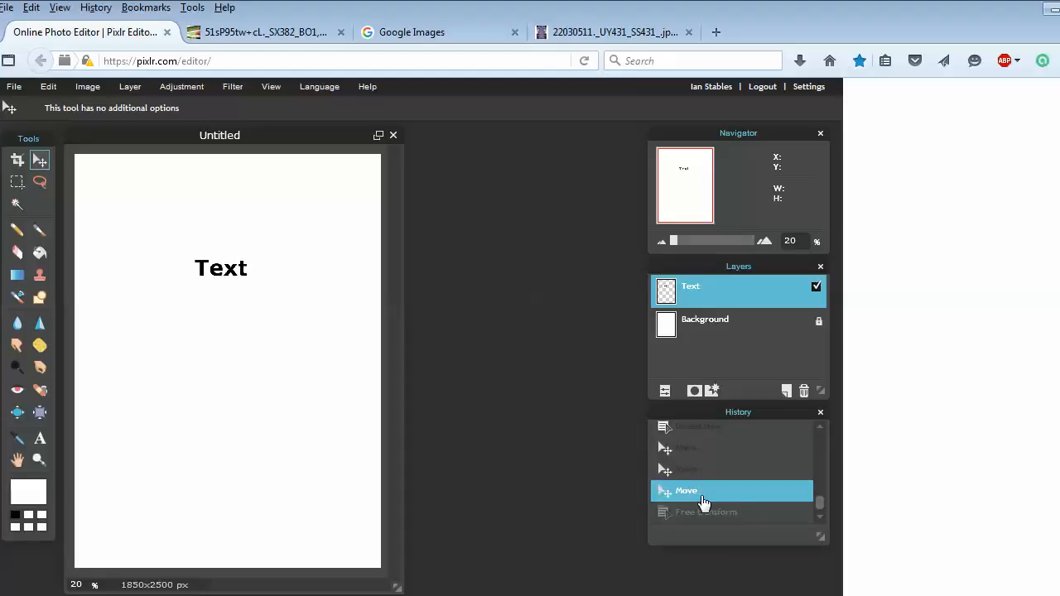
click(693, 512)
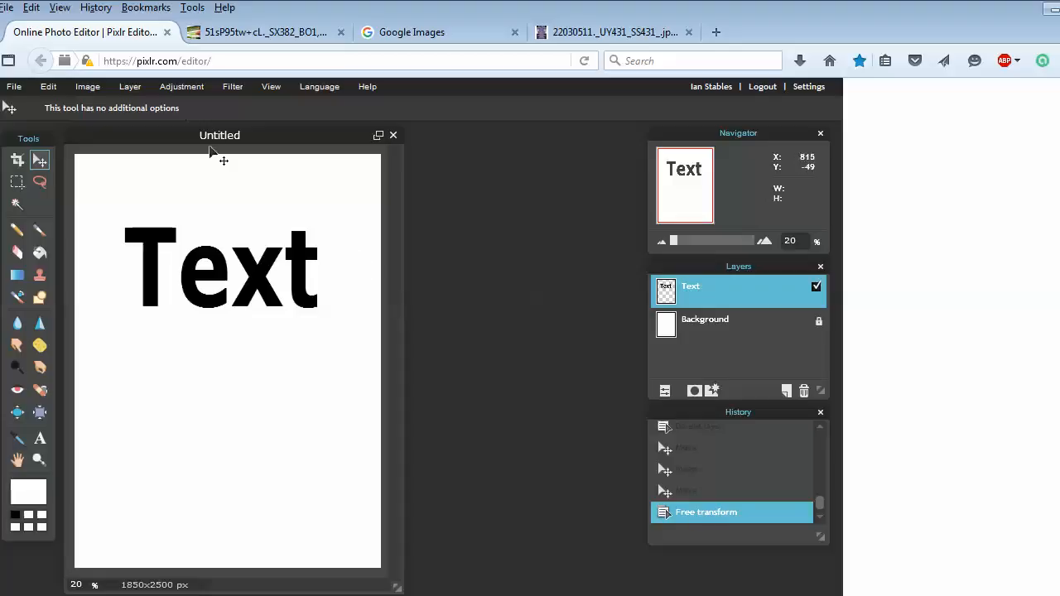
Try reshaping the text with Free distort by dragging its corners, then discard the changes
click(87, 89)
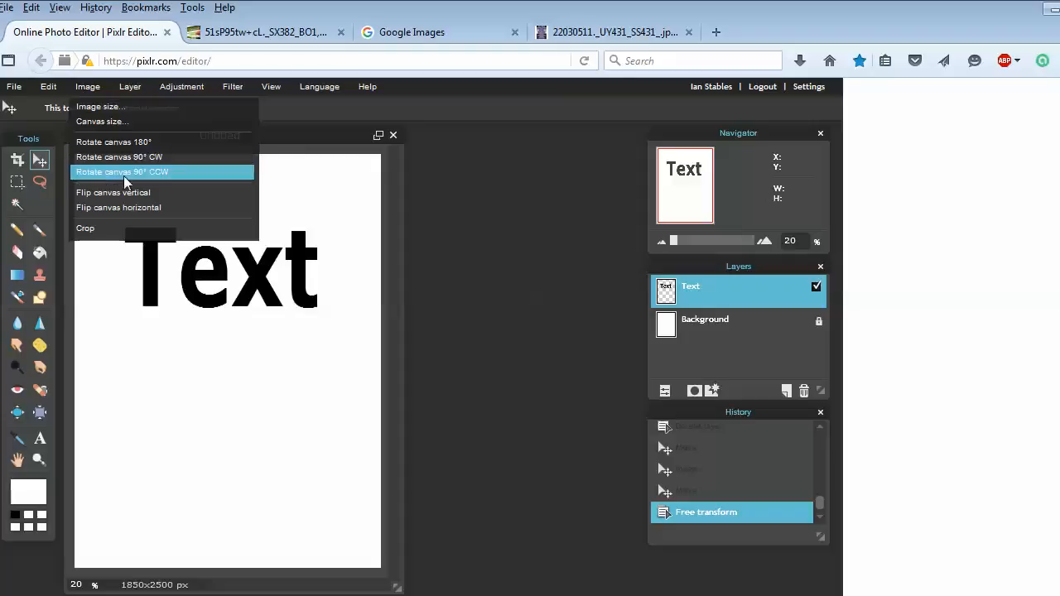
mouse_move(48, 86)
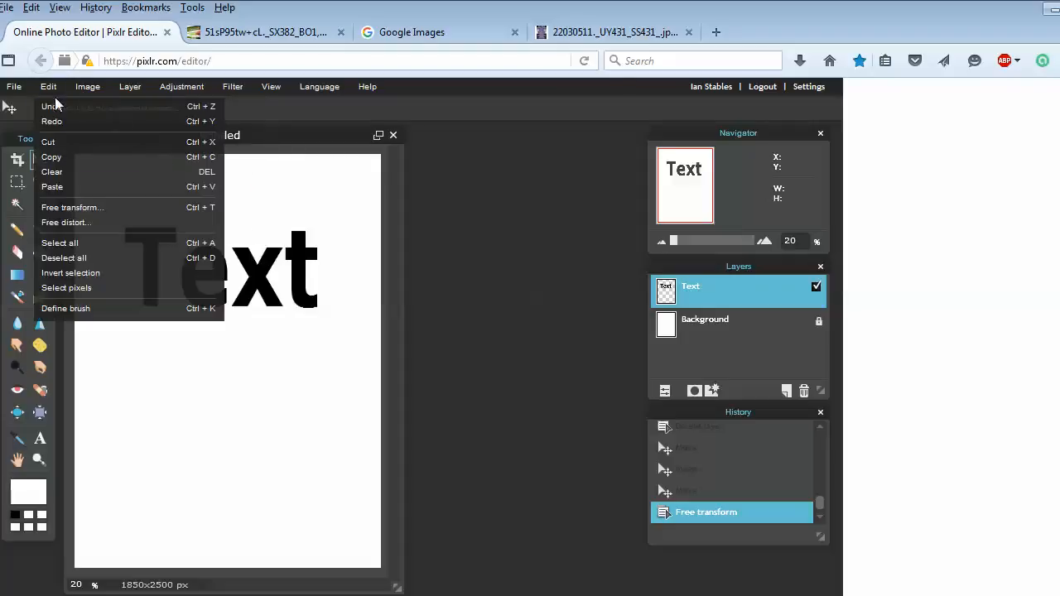
click(100, 222)
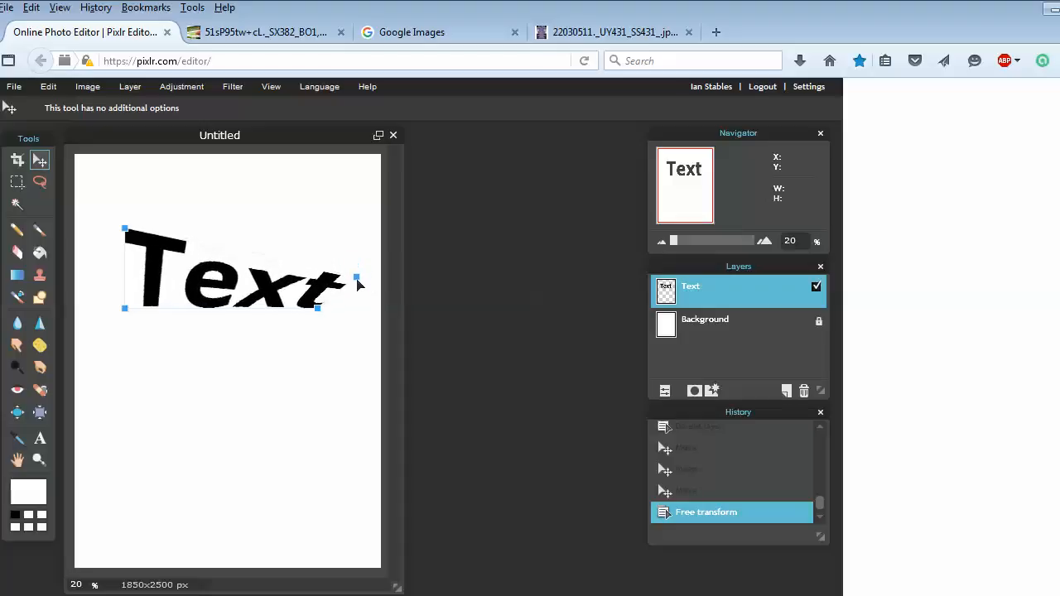
drag(125, 313, 312, 456)
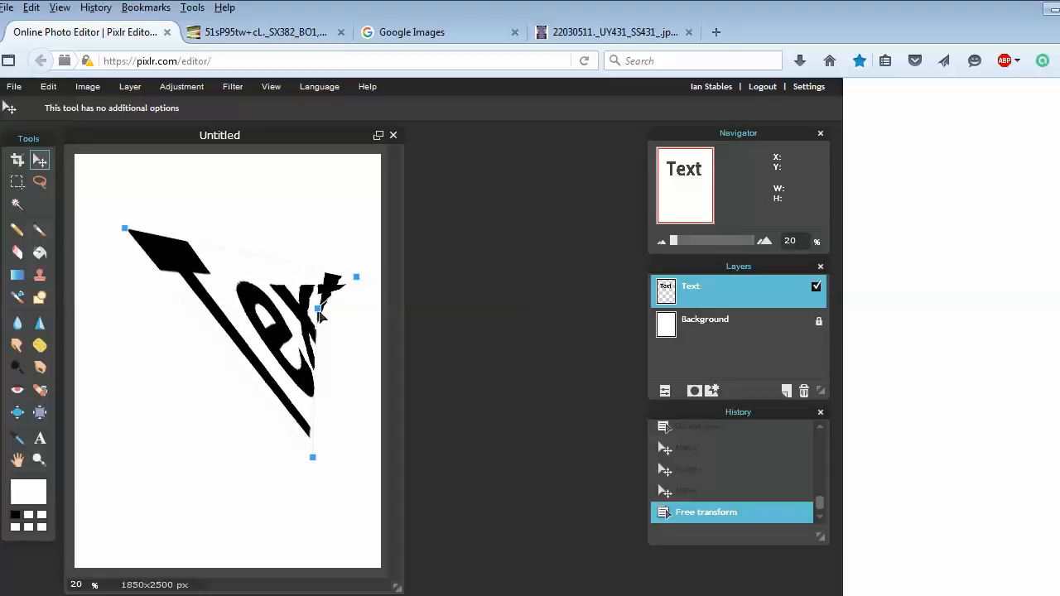
drag(320, 313, 357, 372)
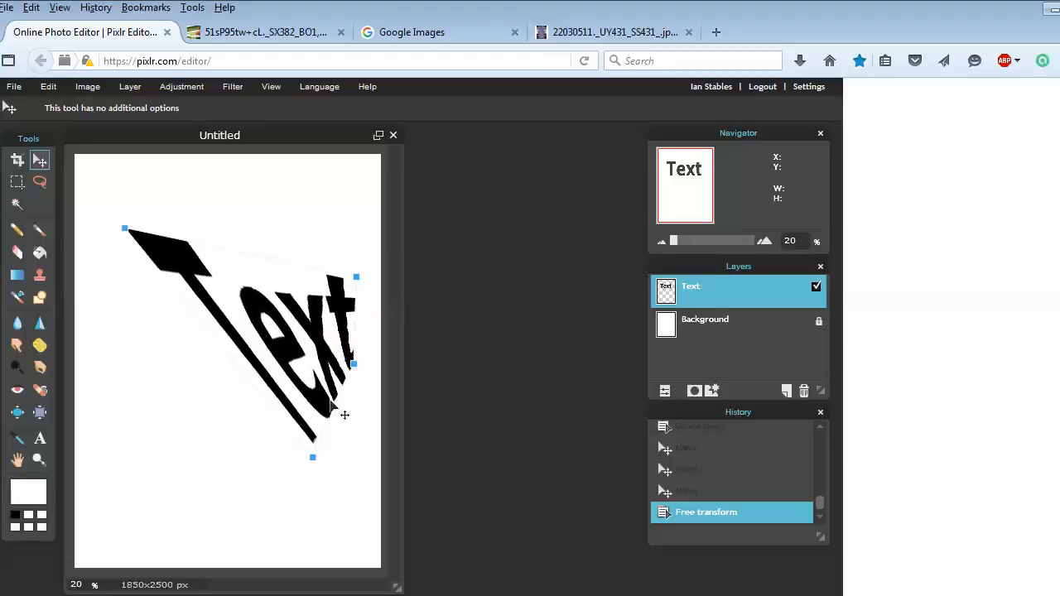
drag(124, 229, 315, 218)
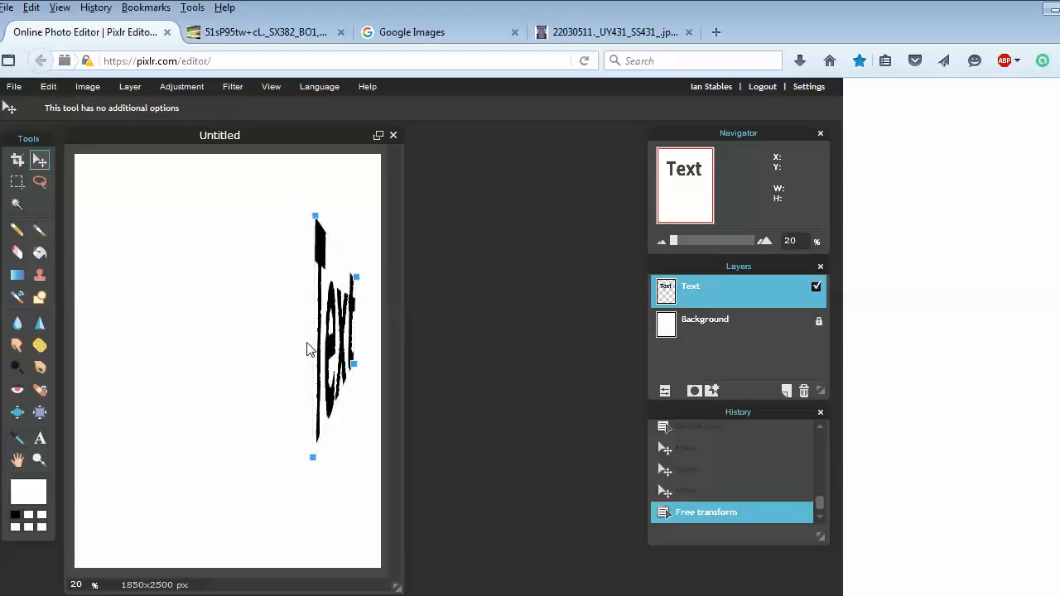
drag(315, 216, 265, 220)
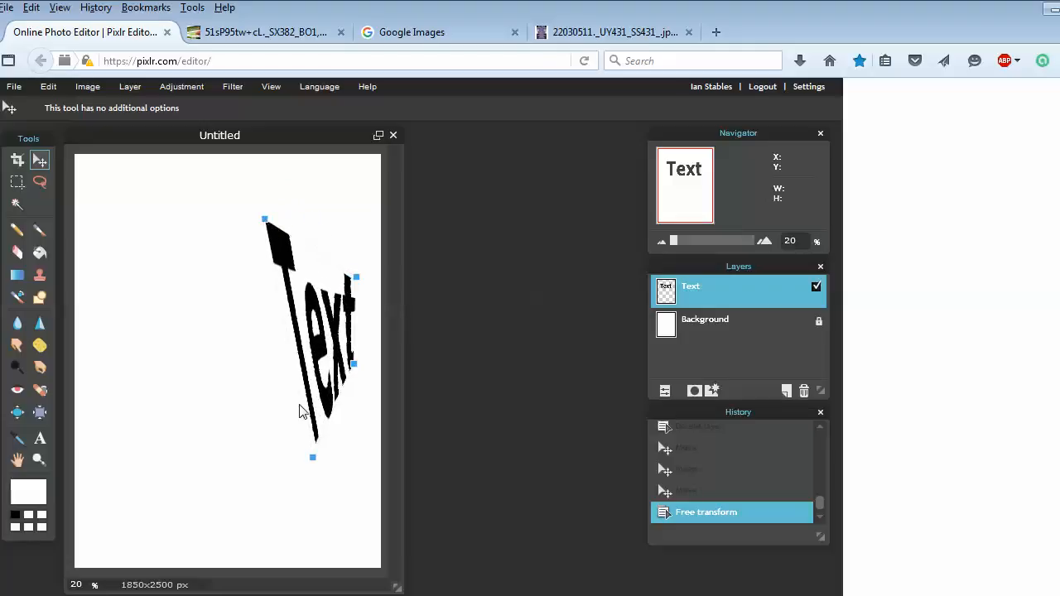
drag(313, 460, 274, 451)
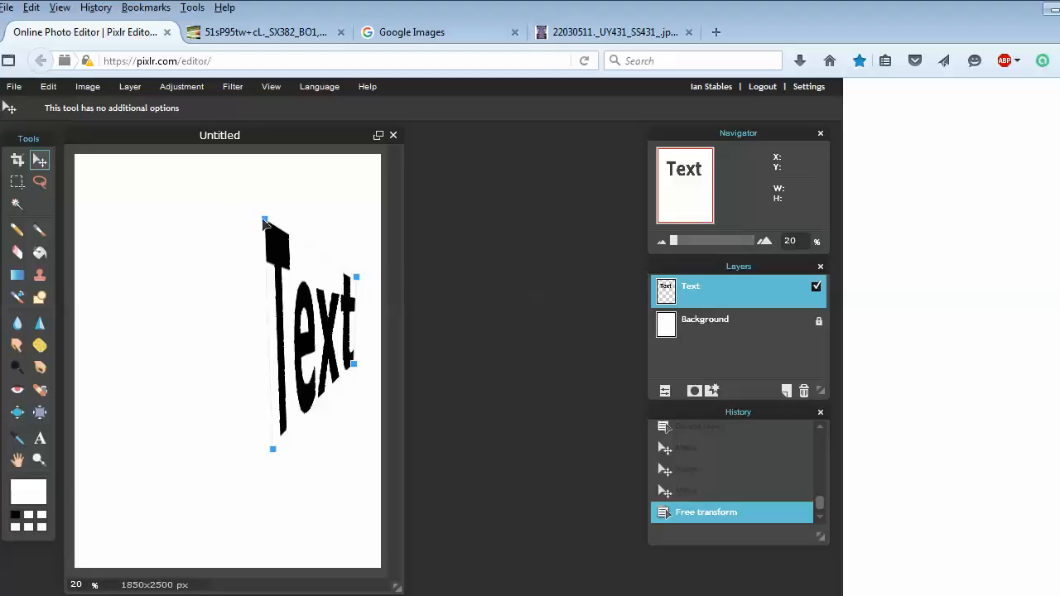
drag(265, 220, 211, 217)
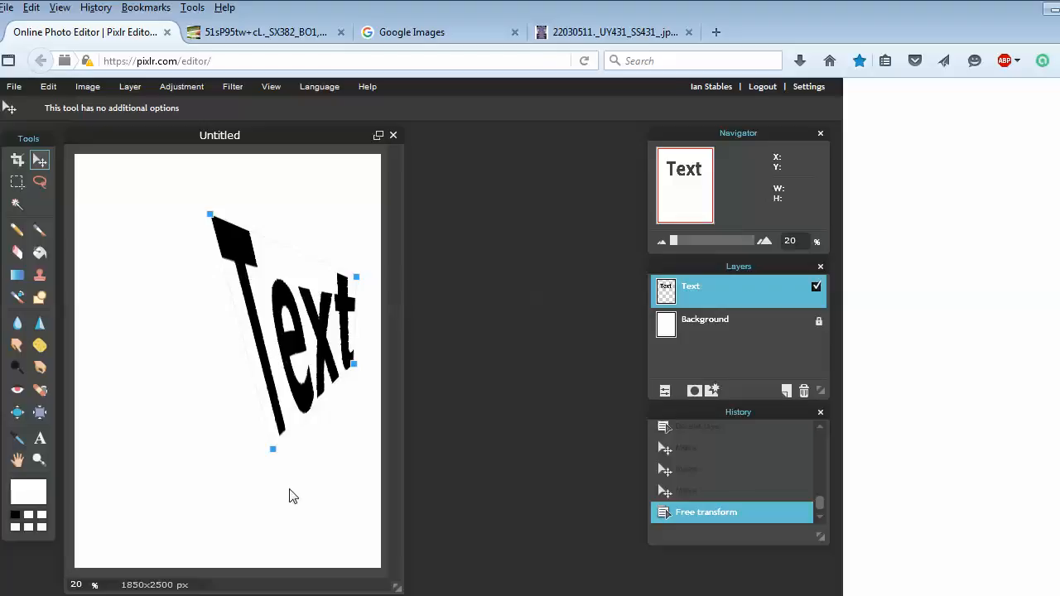
drag(274, 452, 217, 447)
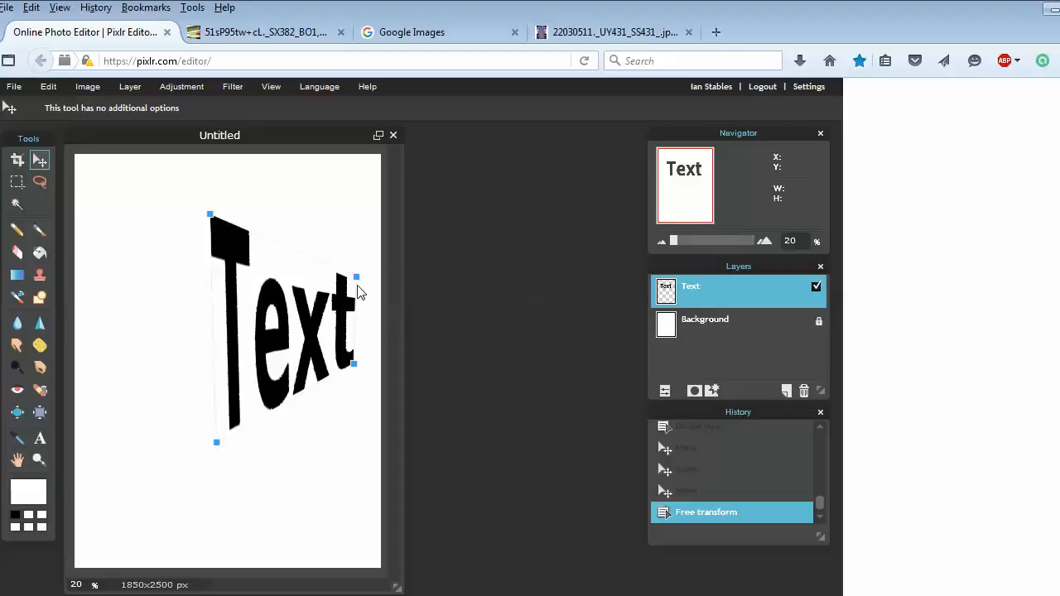
drag(356, 277, 354, 277)
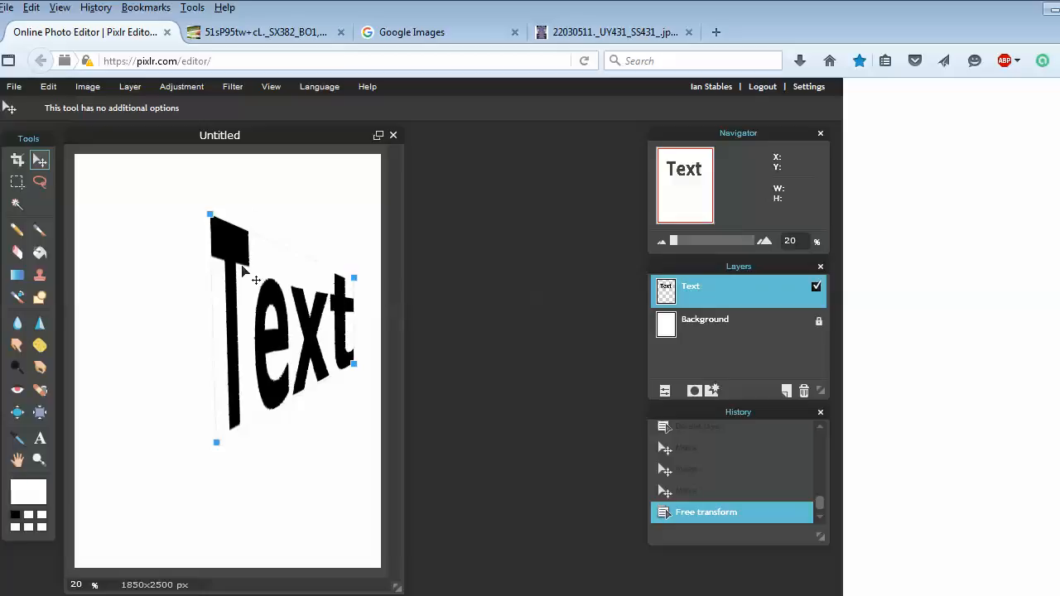
click(309, 452)
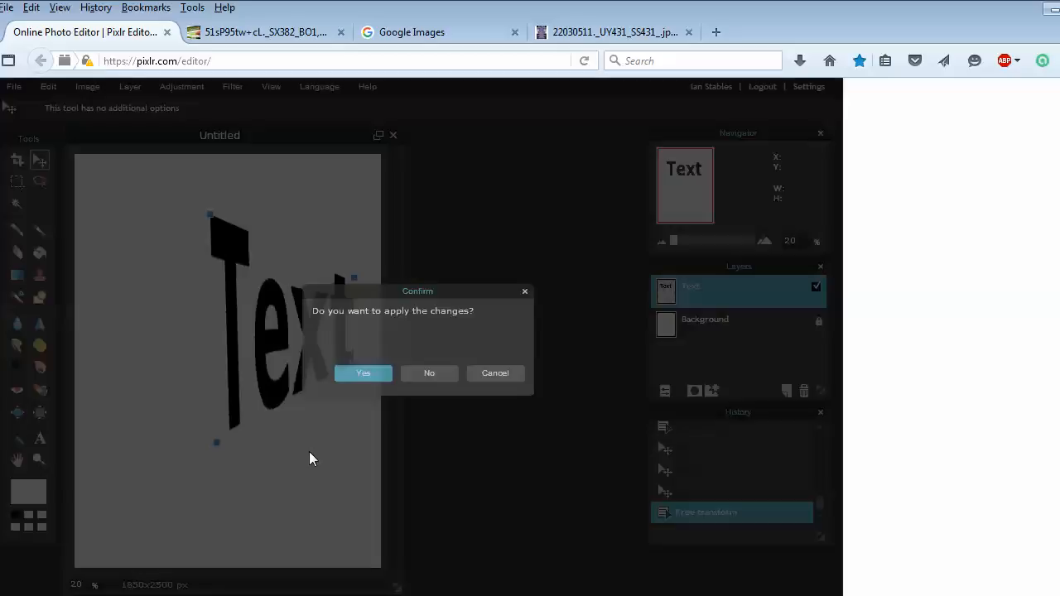
click(426, 376)
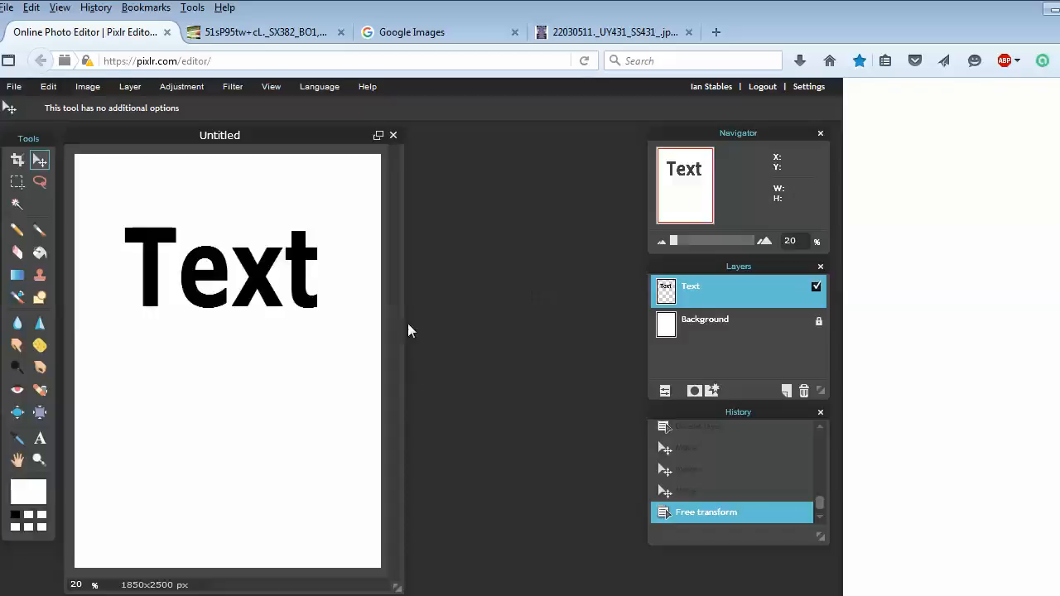
View the sample book cover in the other browser tab, then return to the editor
click(273, 33)
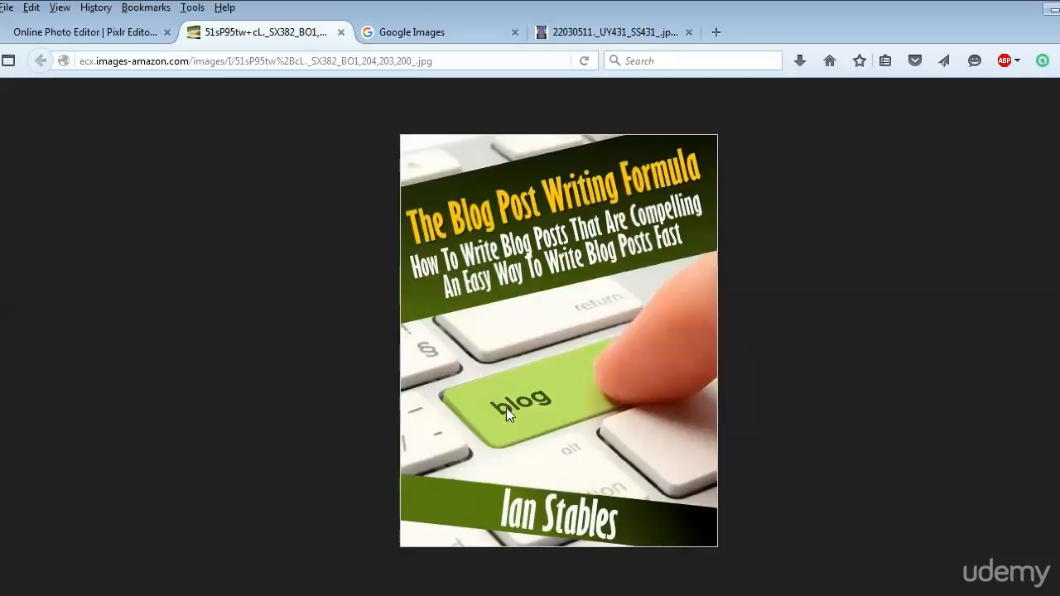
click(127, 33)
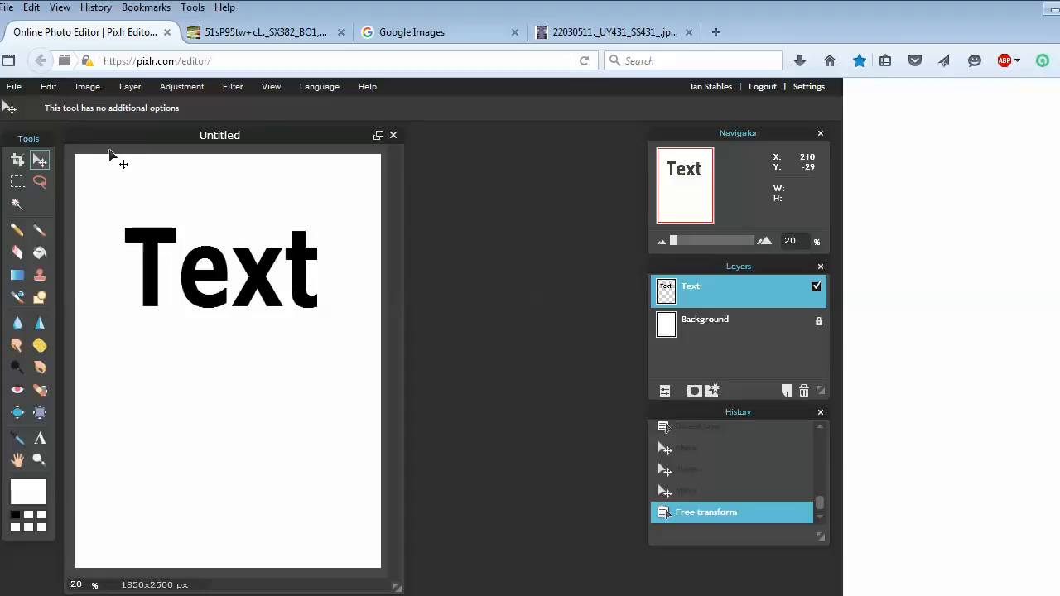
Rotate the text counter-clockwise with Free transform and apply the change
click(48, 86)
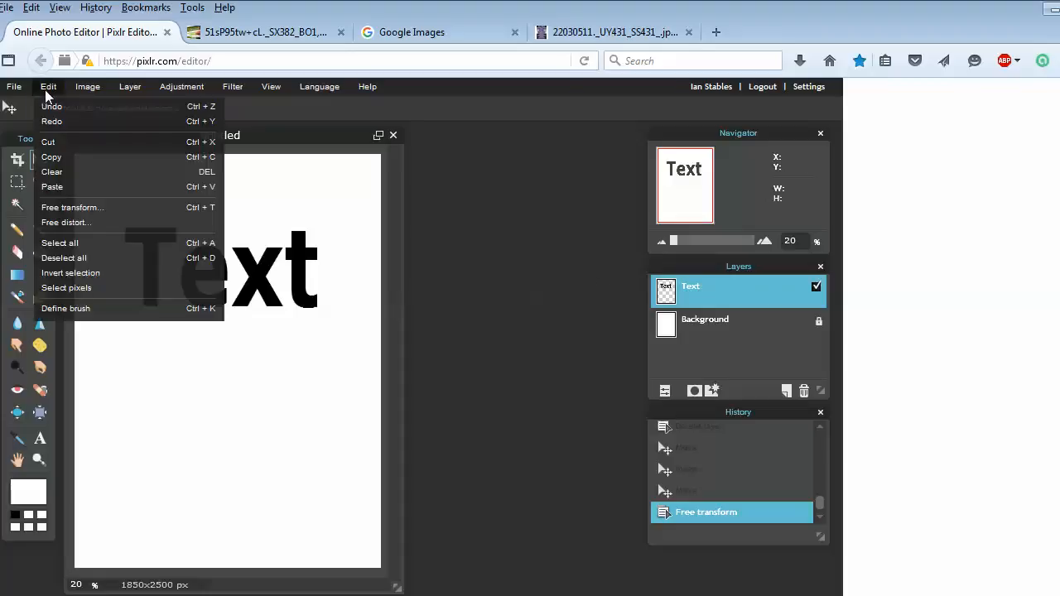
click(99, 207)
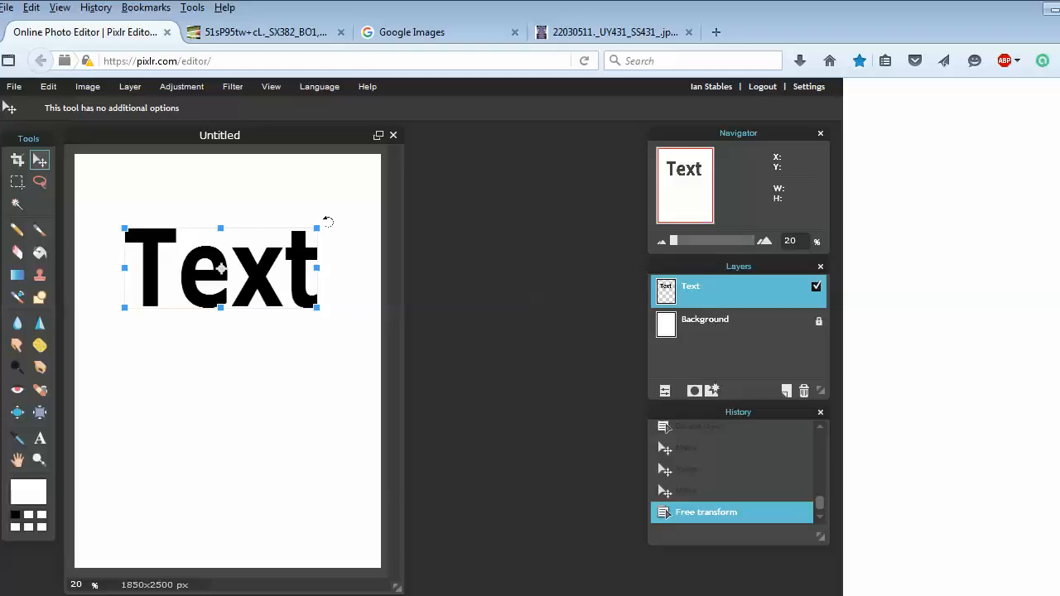
drag(328, 222, 302, 157)
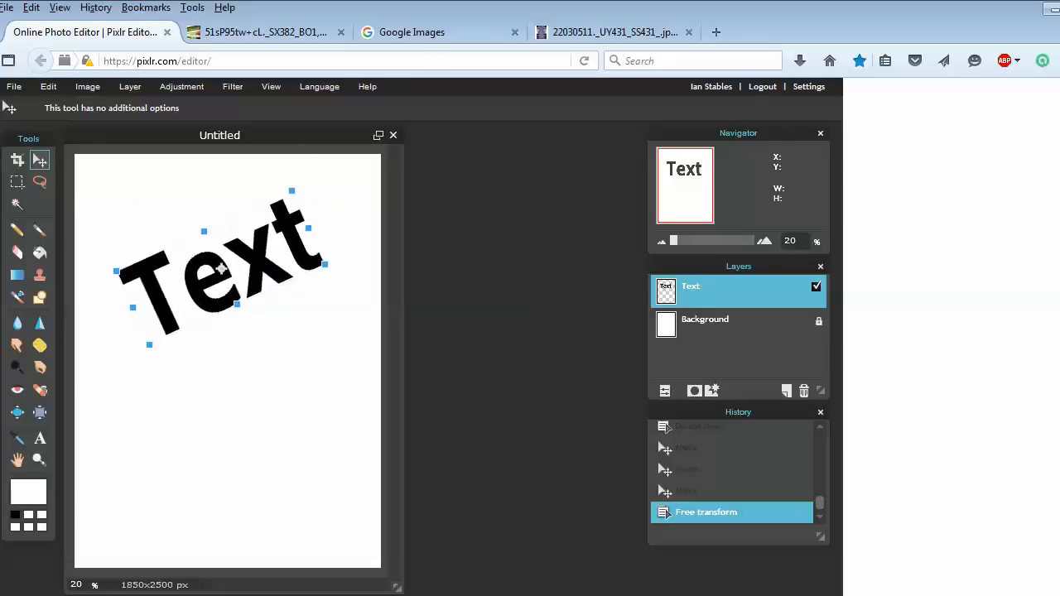
click(300, 348)
click(370, 372)
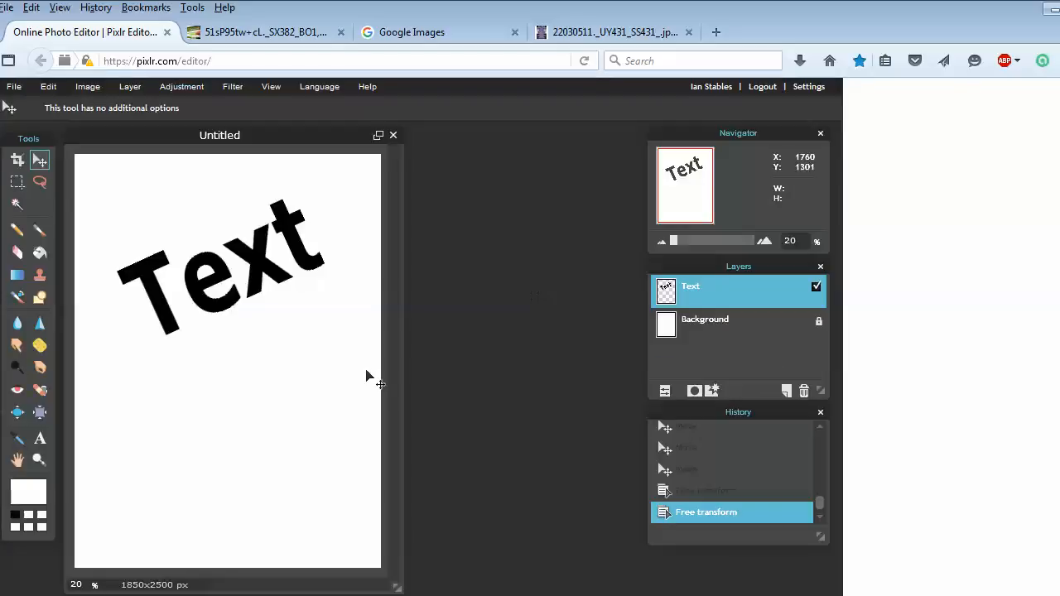
Free-distort the text by pulling its right corners inward to taper it, and apply the change
click(52, 87)
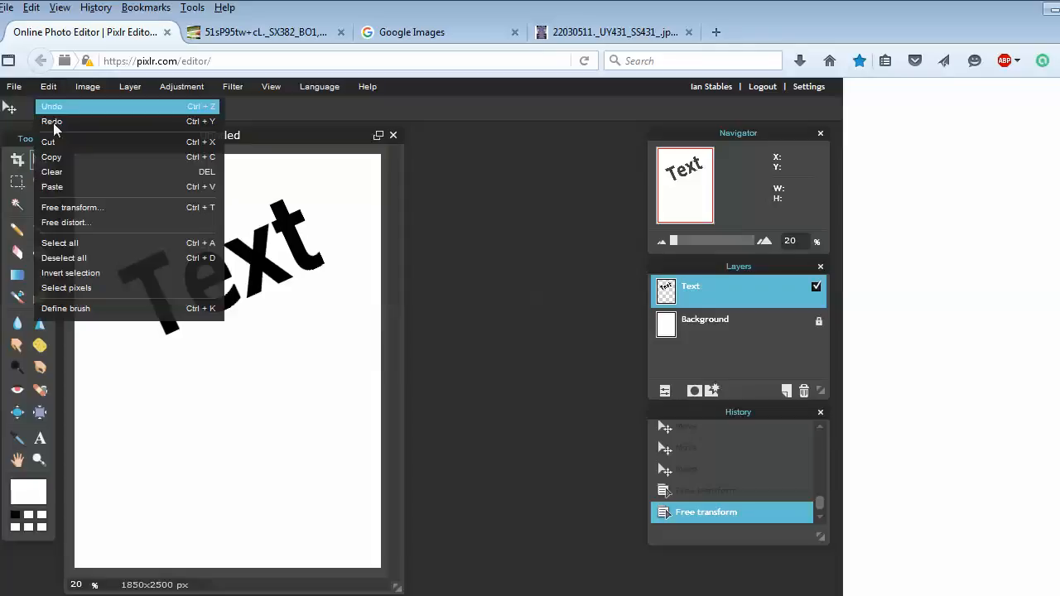
click(106, 221)
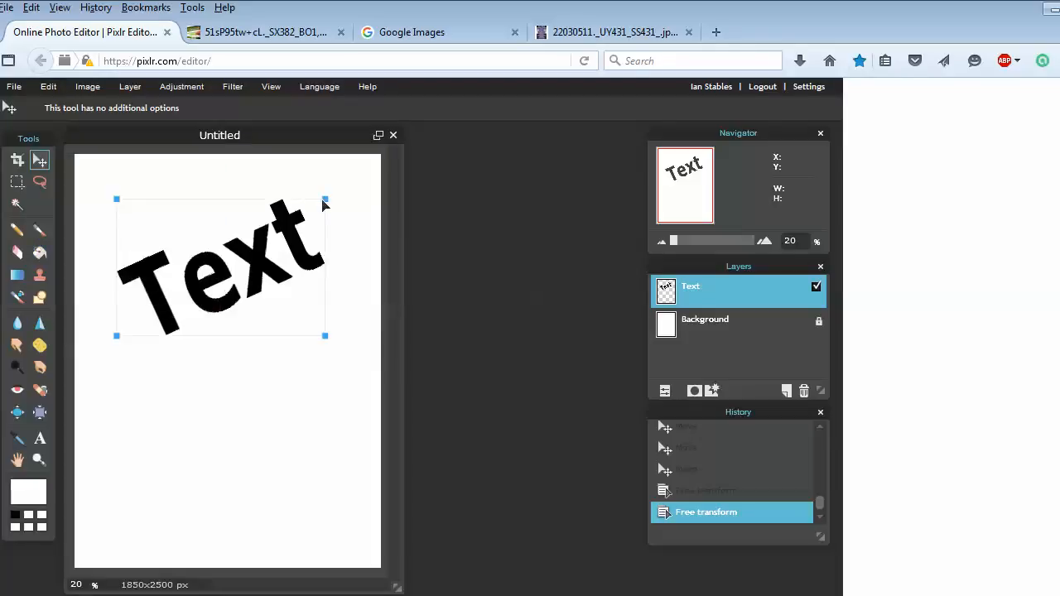
drag(328, 205, 328, 260)
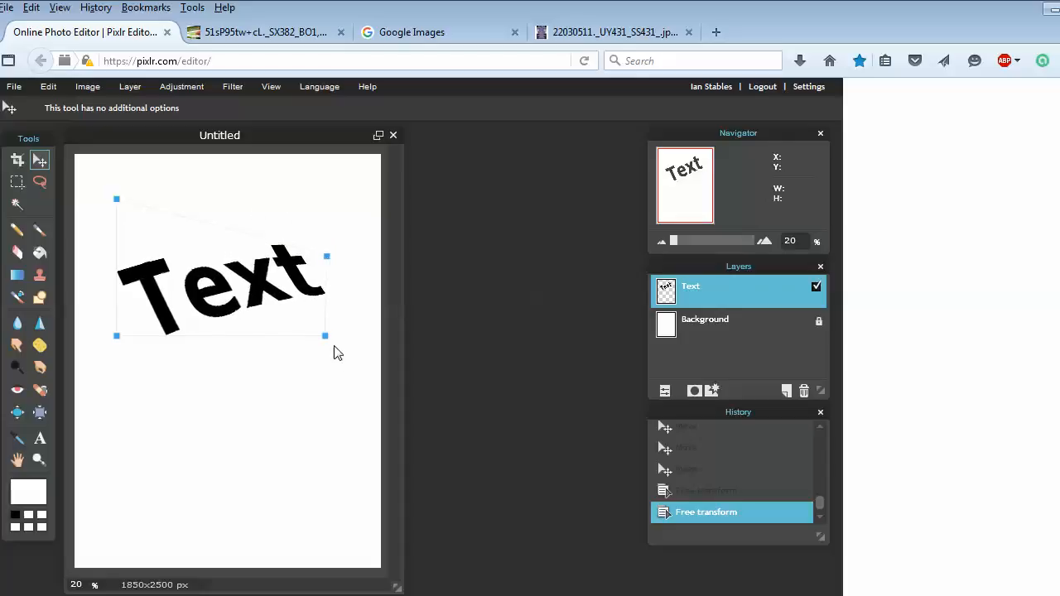
drag(325, 337, 276, 283)
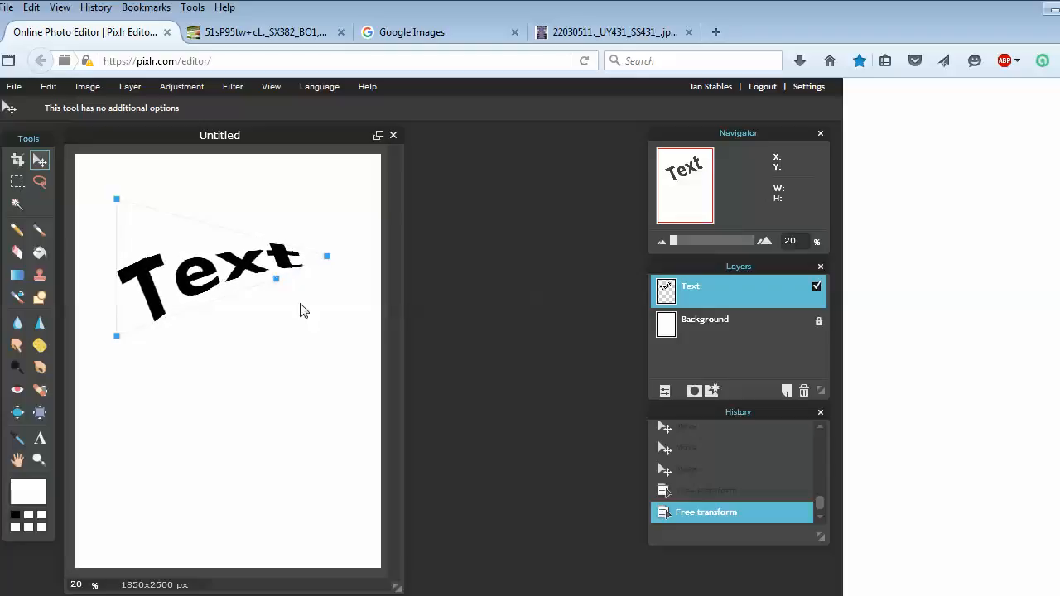
click(311, 360)
click(357, 374)
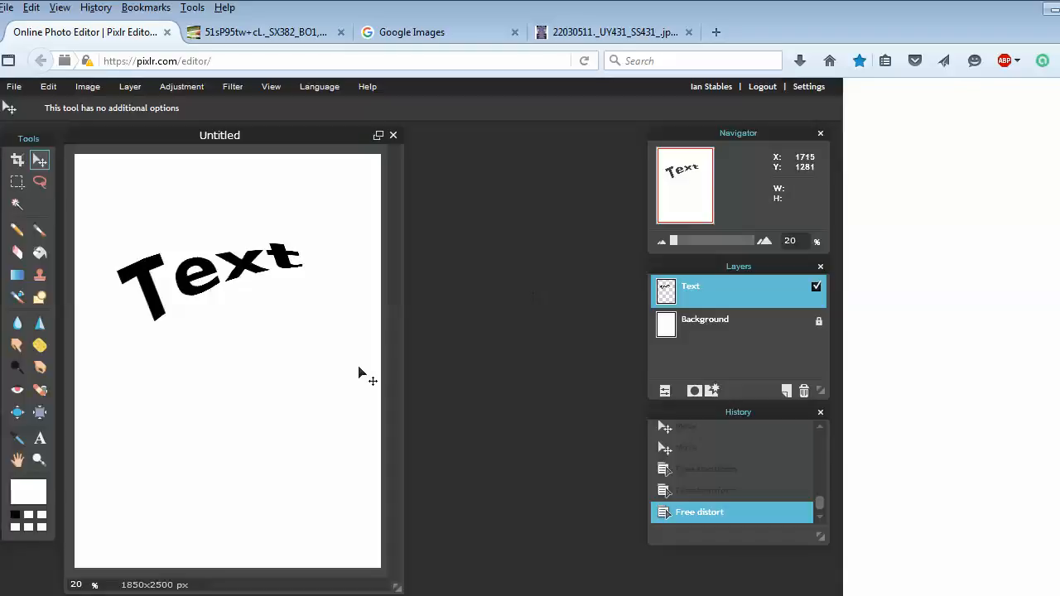